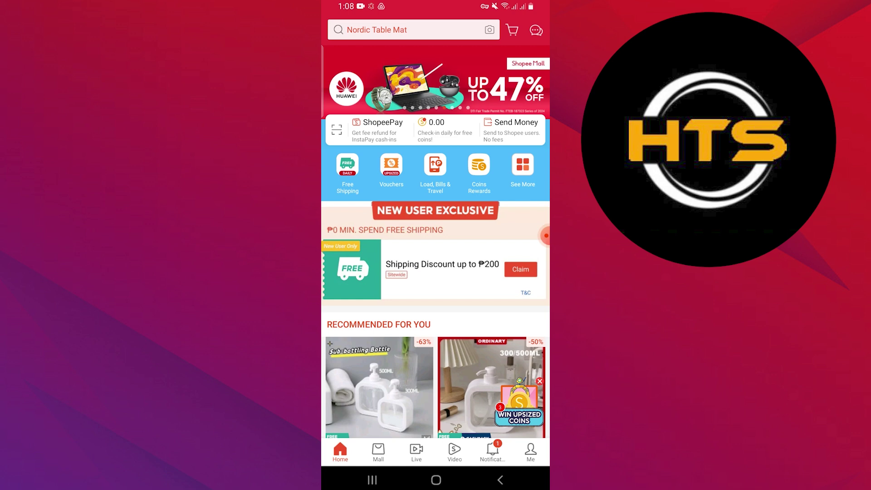
scroll(435, 272, "down", 2)
Step: Open the New User Exclusive ₱200 shipping discount card from the home feed
left_click(525, 150)
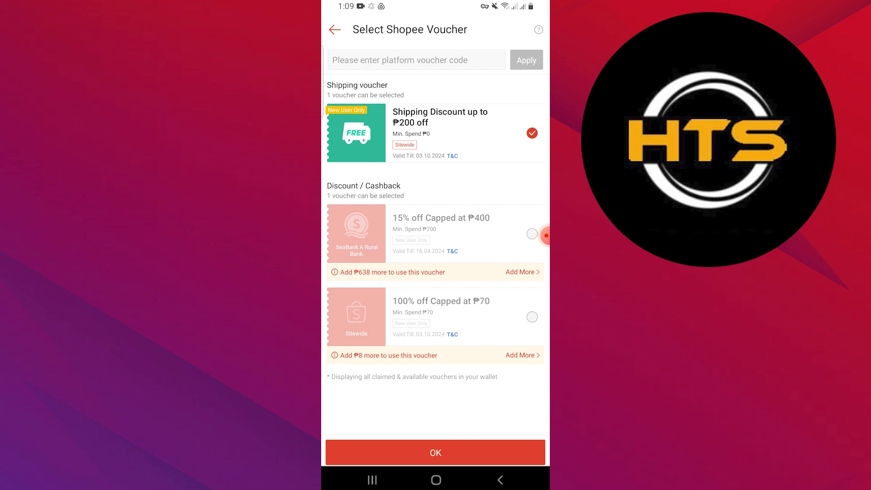
Step: Untick and re-tick the ₱200 Shipping Discount voucher so the shipping promotion is applied
left_click(533, 133)
left_click(532, 133)
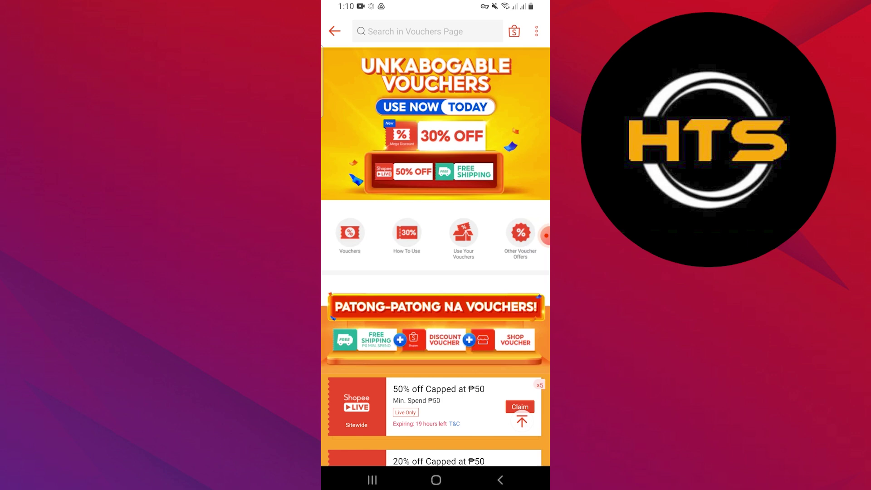
scroll(435, 306, "down", 5)
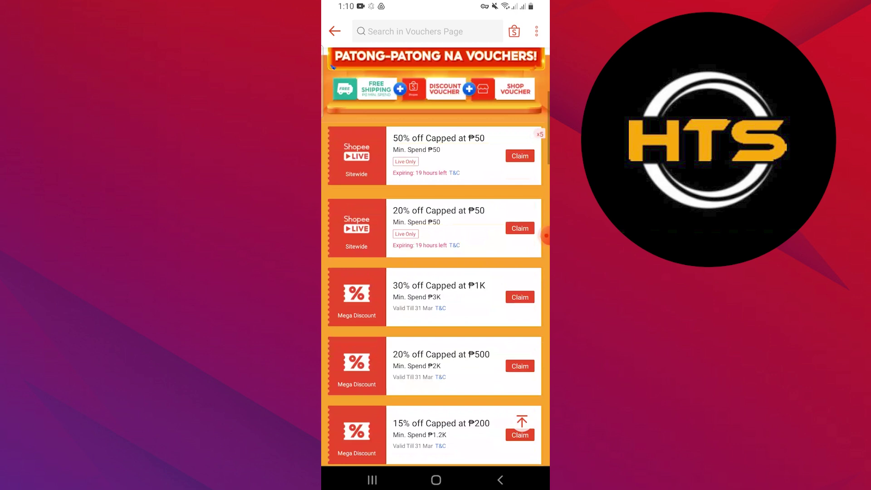
scroll(436, 306, "up", 4)
scroll(436, 272, "up", 2)
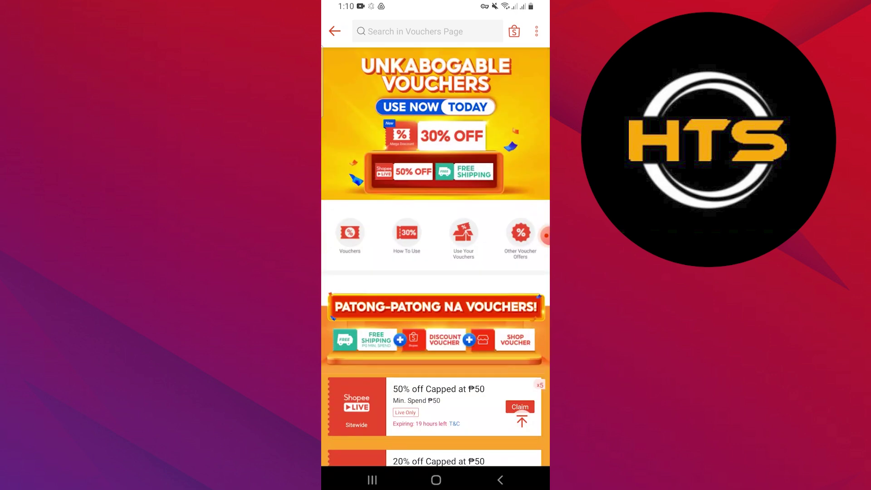
scroll(435, 272, "down", 2)
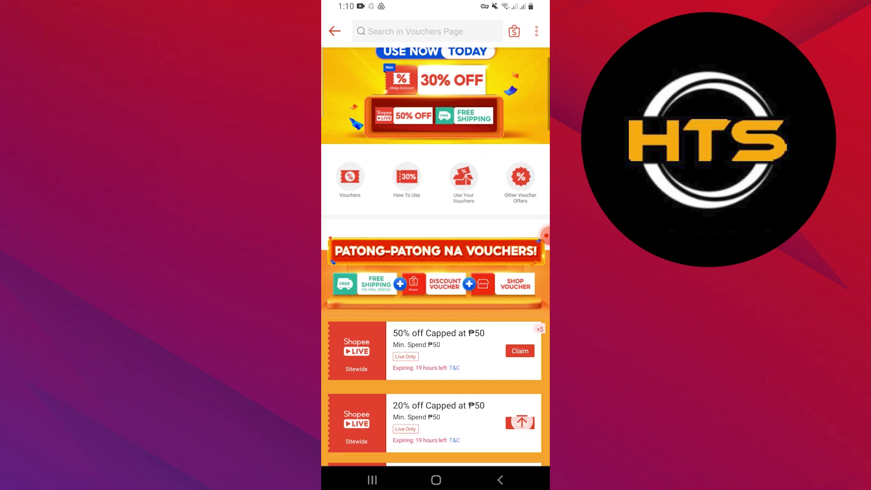
scroll(436, 272, "down", 1)
scroll(436, 272, "down", 2)
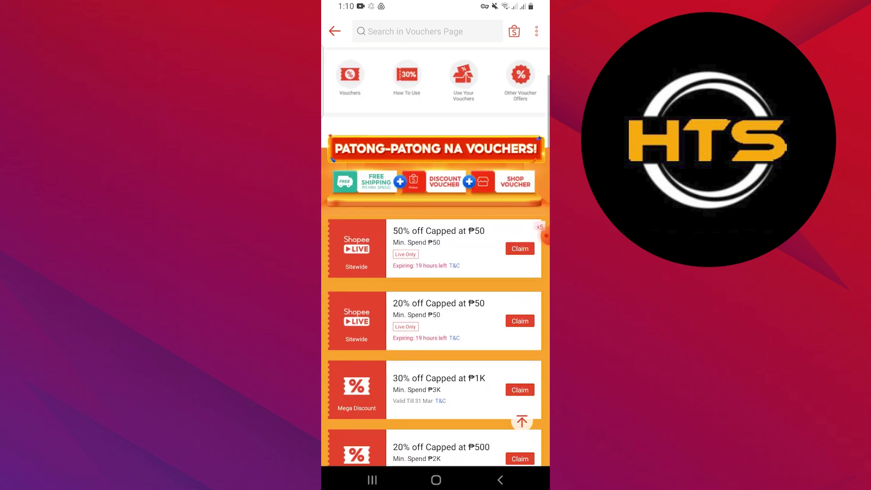
scroll(436, 272, "down", 1)
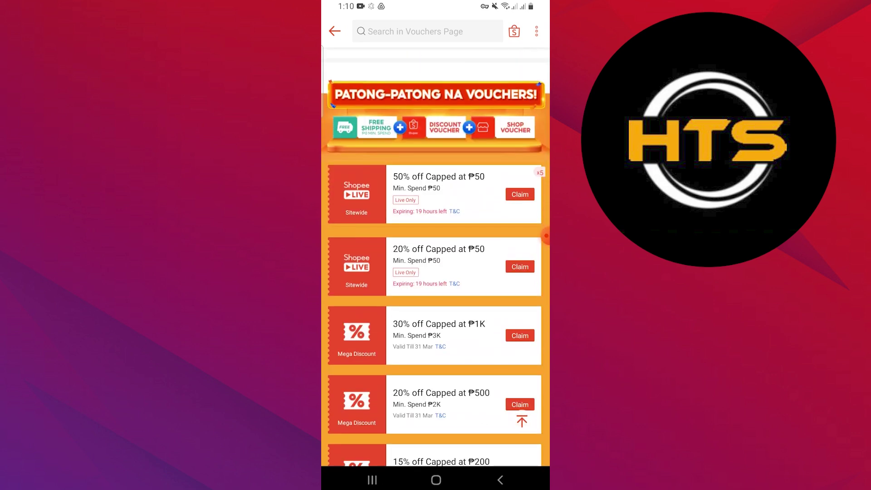
scroll(435, 272, "down", 1)
scroll(436, 272, "down", 3)
Step: Return to the top of the Vouchers page and claim the 50% off Shopee Live voucher
left_click(522, 421)
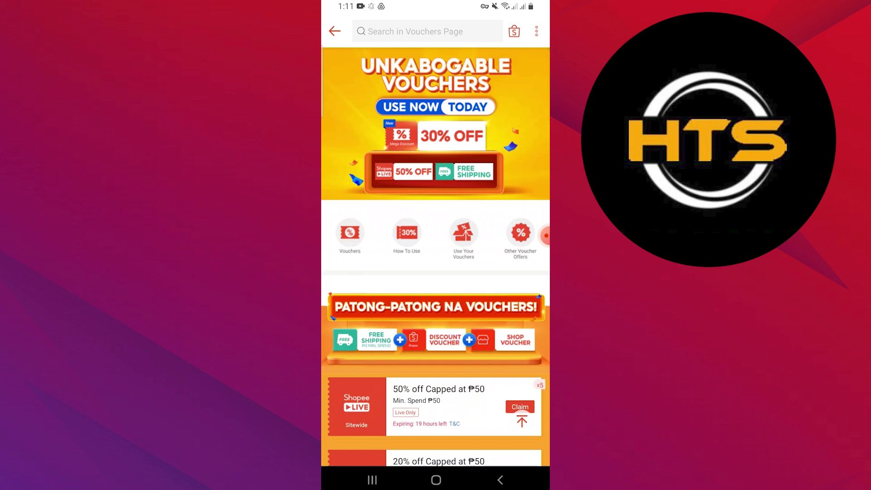
scroll(436, 272, "down", 3)
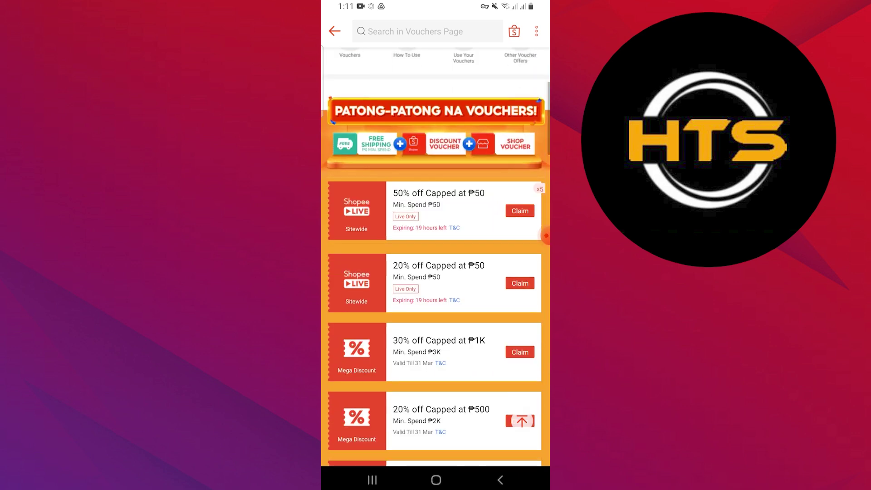
scroll(435, 272, "down", 1)
left_click(520, 163)
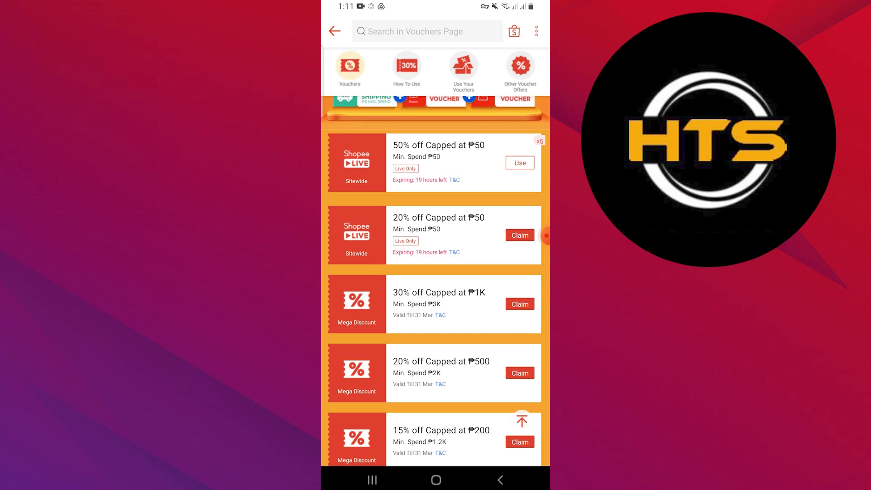
Step: View the 50% off voucher's T&Cs: valid period, reward, payment, logistics
left_click(455, 180)
scroll(436, 272, "down", 3)
scroll(435, 272, "up", 3)
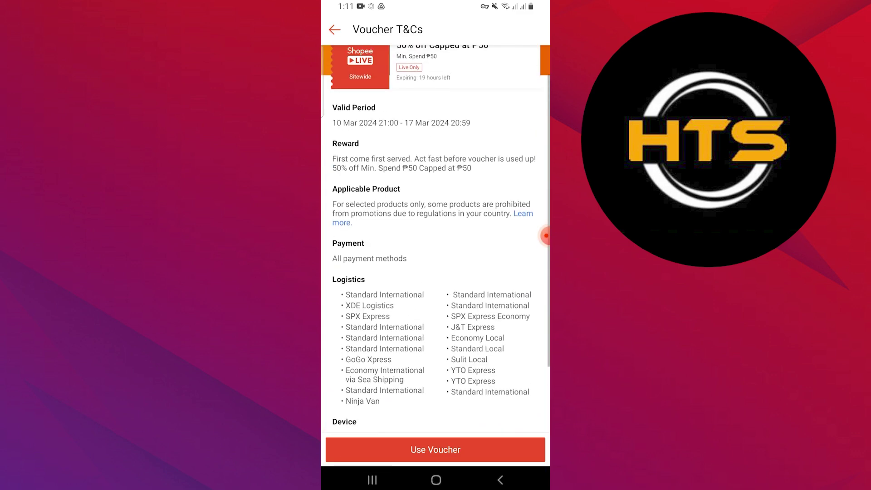
scroll(435, 272, "up", 2)
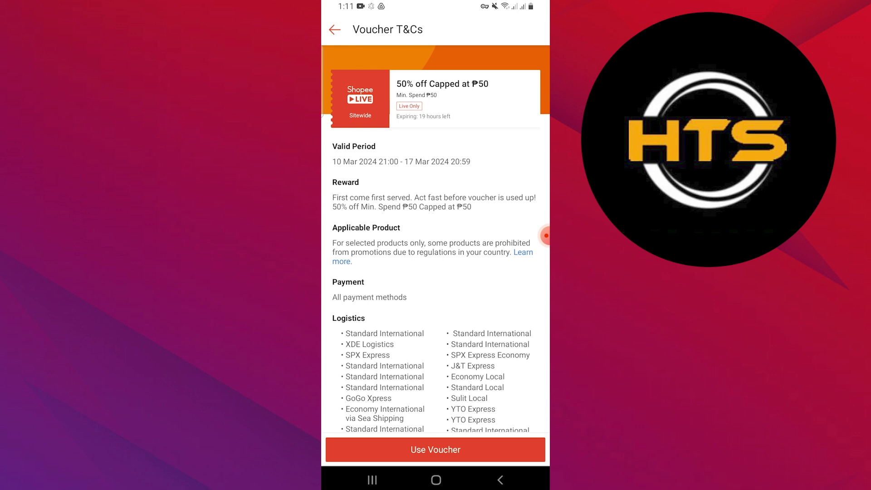
left_click(334, 29)
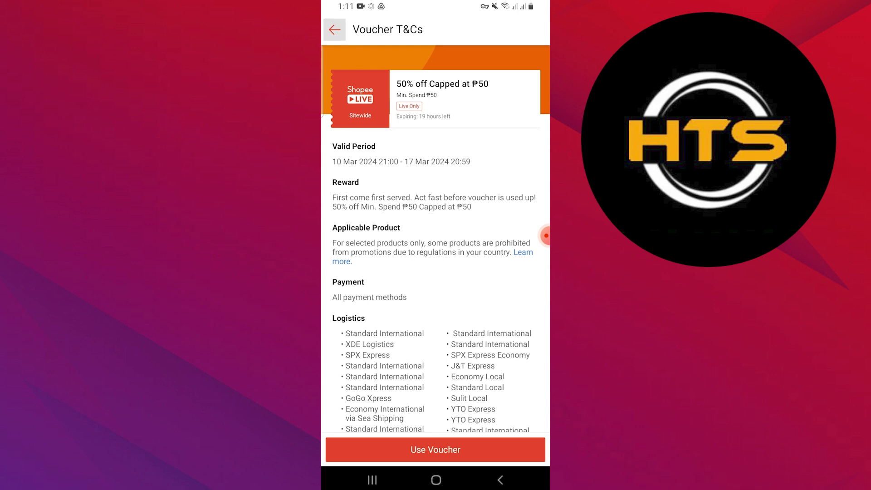